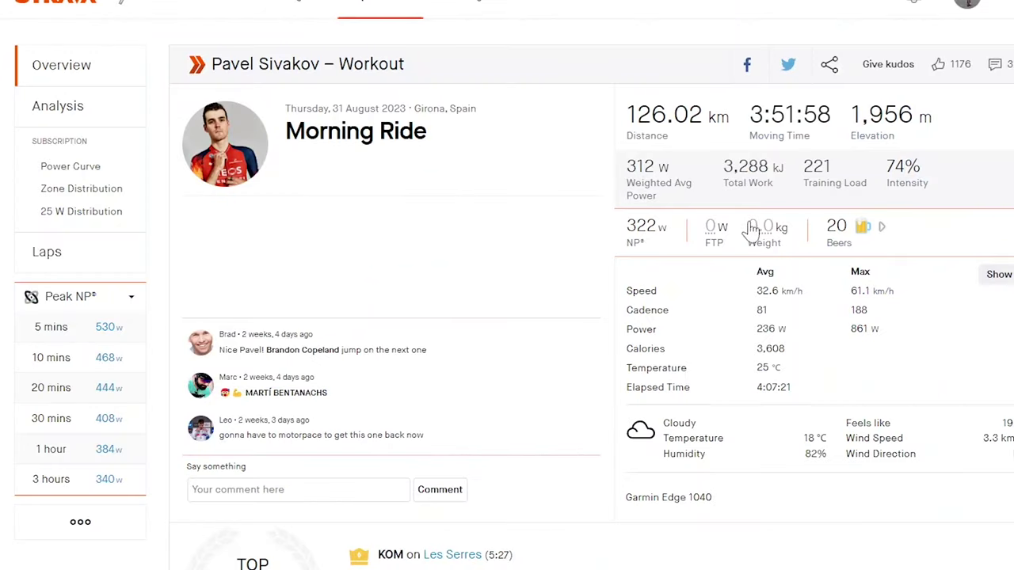
- Save a 70 kg rider weight, then open Analysis to see the speed, power and cadence charts
left_click(752, 230)
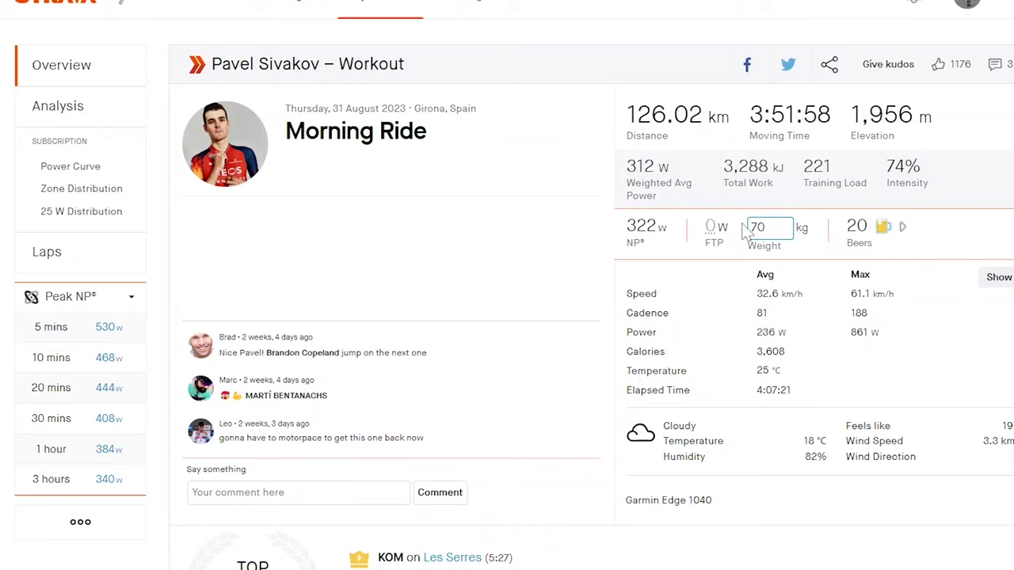
key("Return")
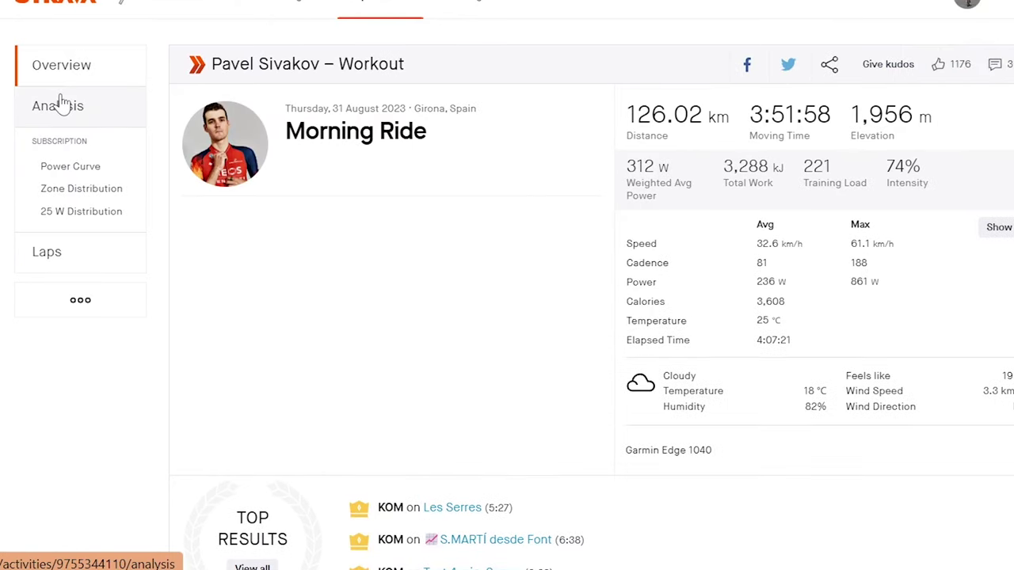
left_click(65, 116)
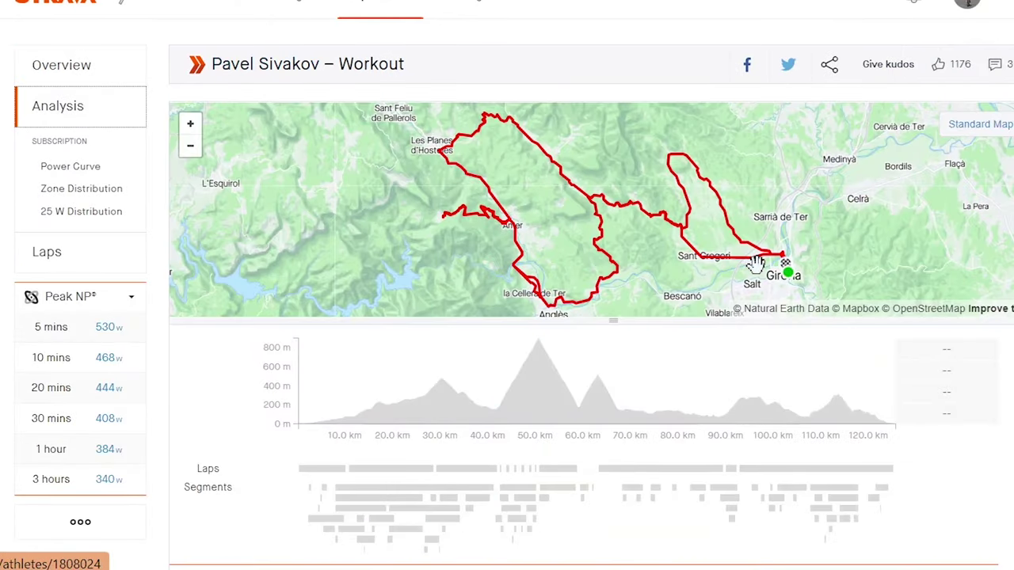
scroll(507, 285, "down", 2)
scroll(507, 285, "down", 2)
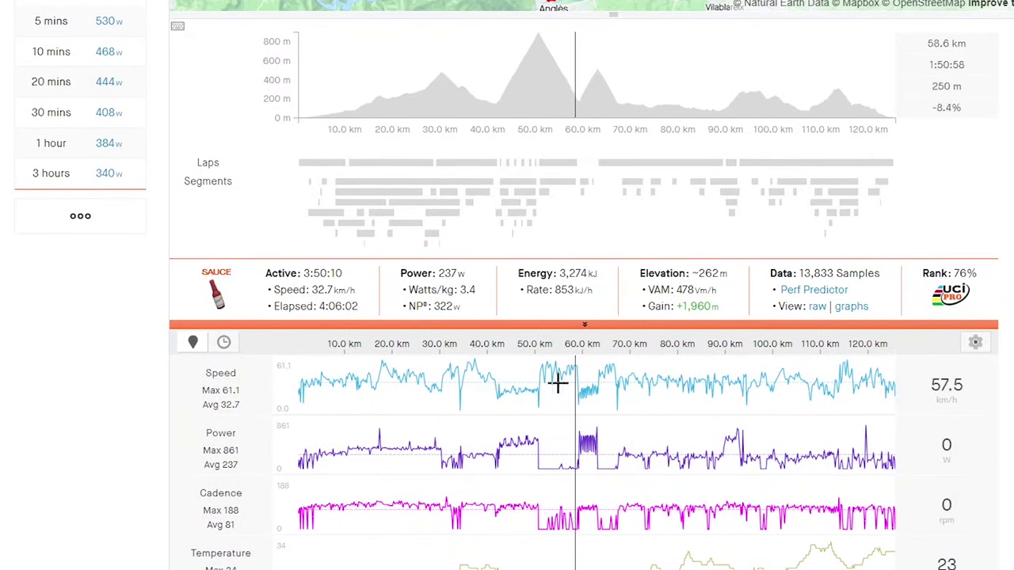
- Select Lap 2, zoom into an 8-second power burst, then return to the full Lap 2 view
left_click(353, 162)
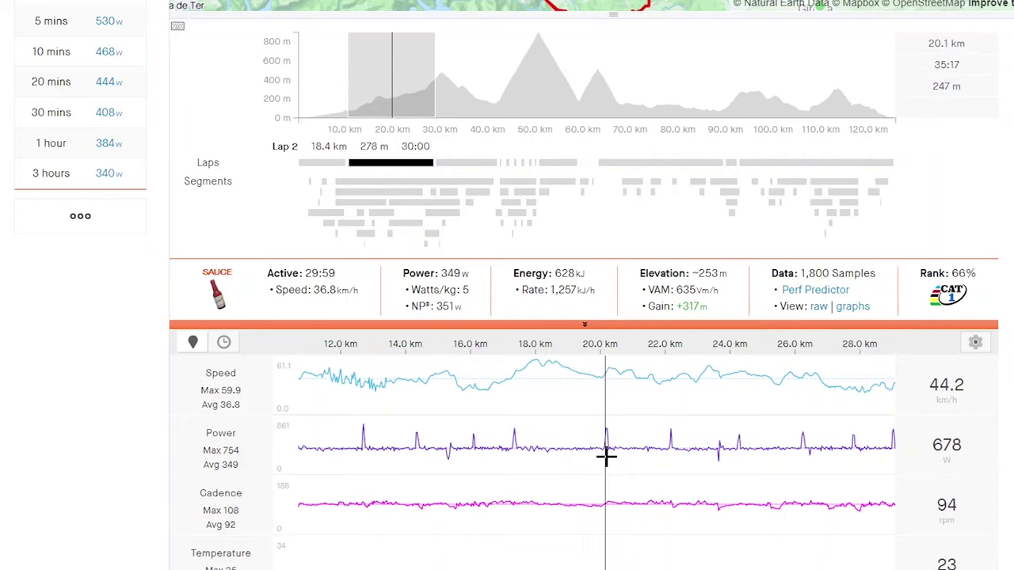
left_click_drag(600, 464, 616, 466)
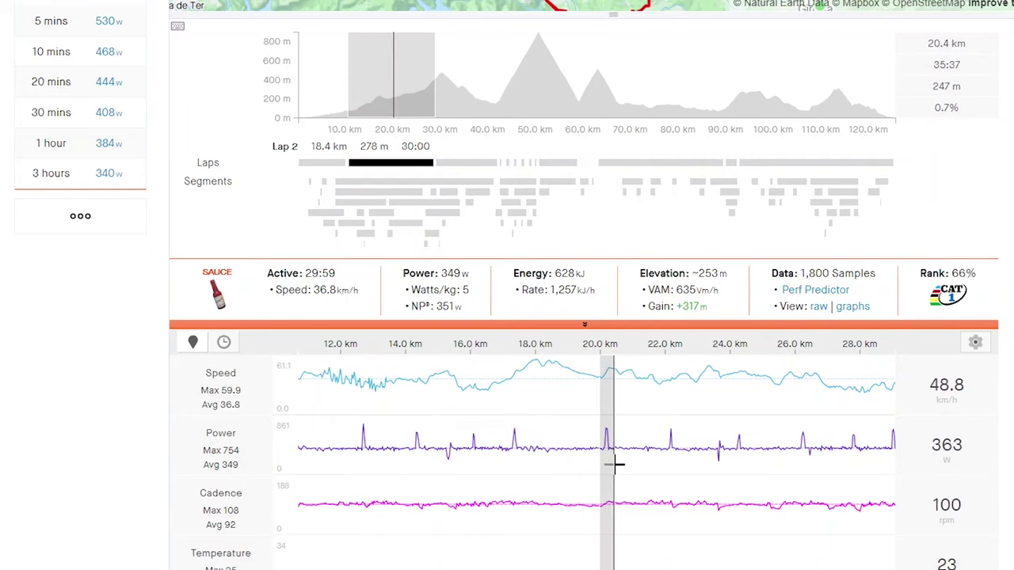
left_click_drag(490, 471, 630, 461)
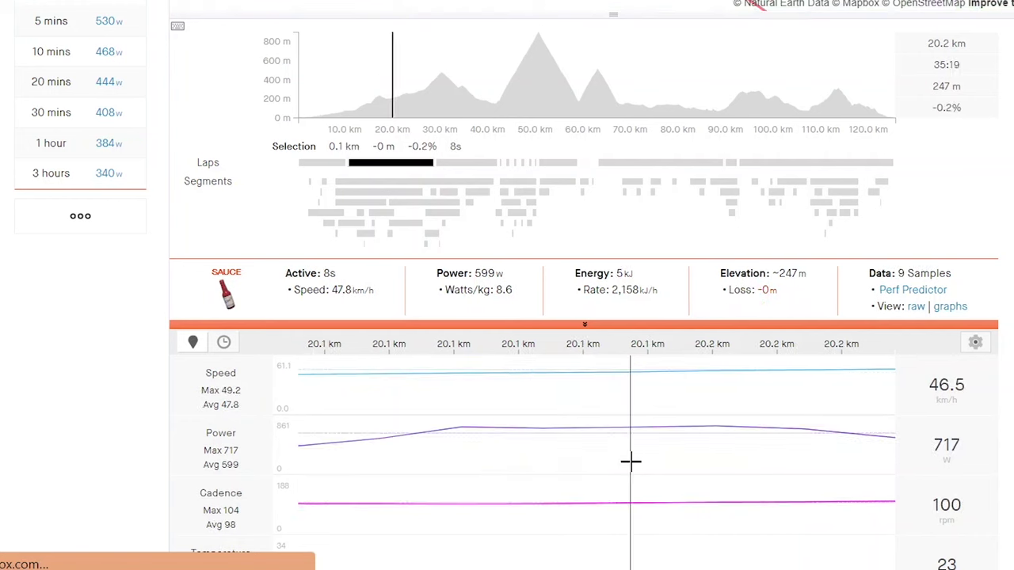
left_click(397, 172)
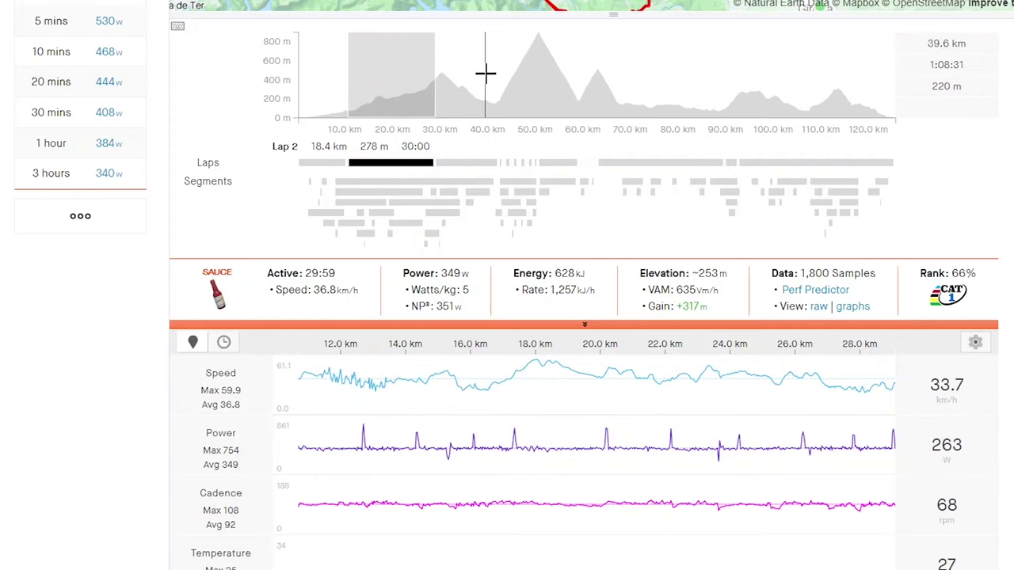
- Switch the analysis to Lap 3 and try a 36–41 km range before clearing it
left_click(452, 163)
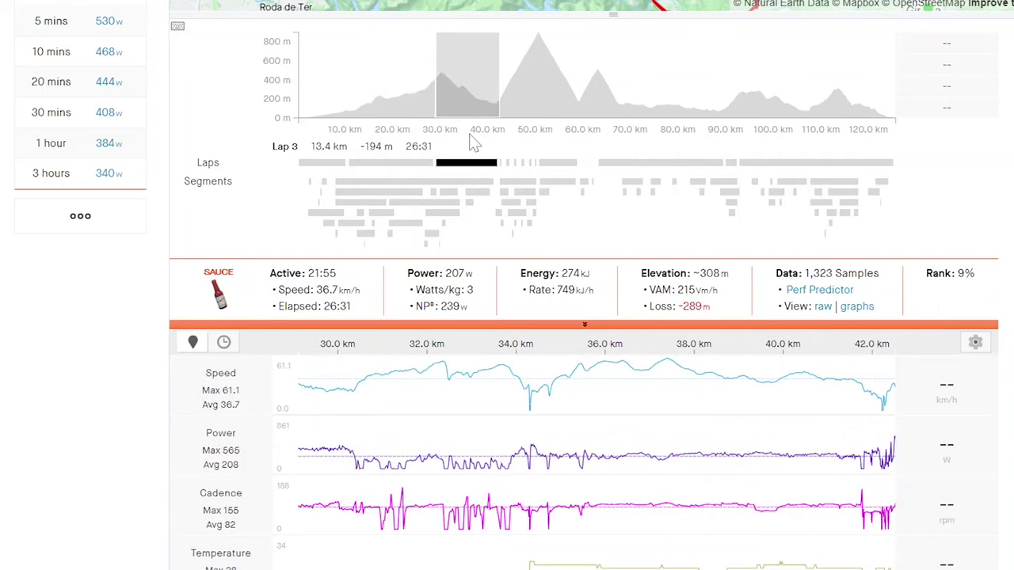
left_click_drag(594, 410, 842, 374)
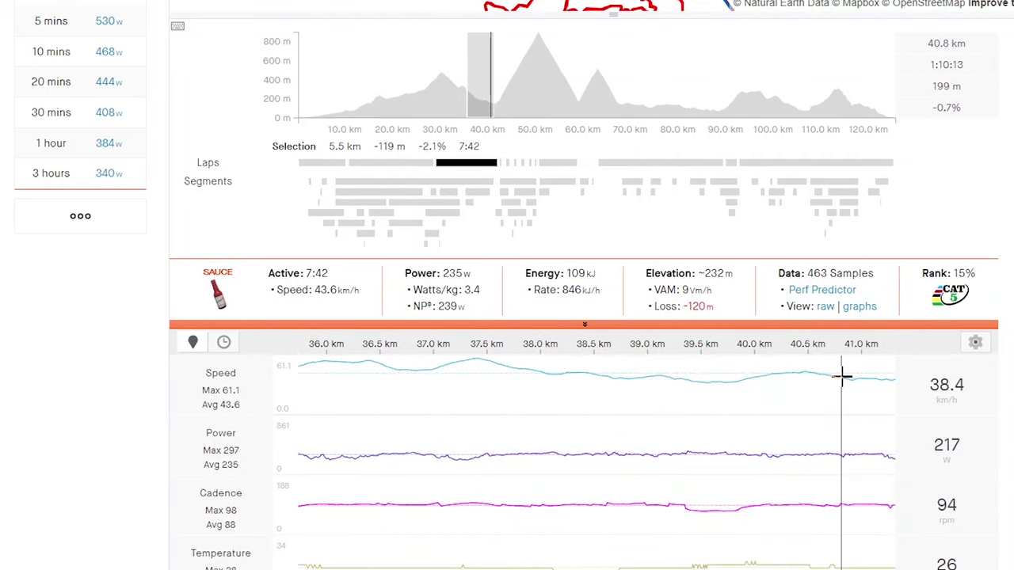
left_click(520, 37)
- Select the steep climb from about 42 to 50 km: 8.1 km, 594 m, 433 W, 6.2 W/kg
left_click_drag(485, 80, 559, 41)
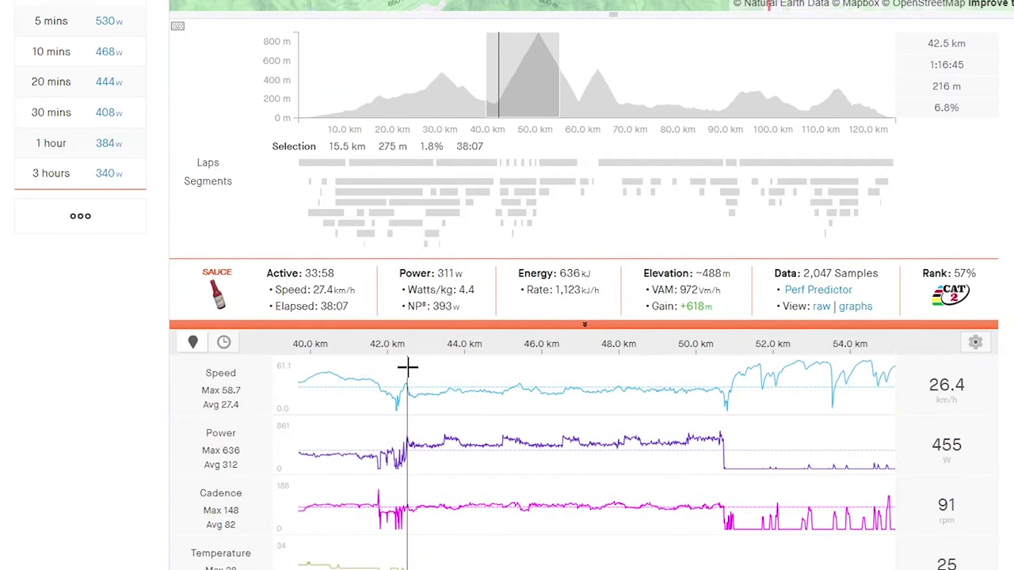
left_click_drag(408, 367, 721, 364)
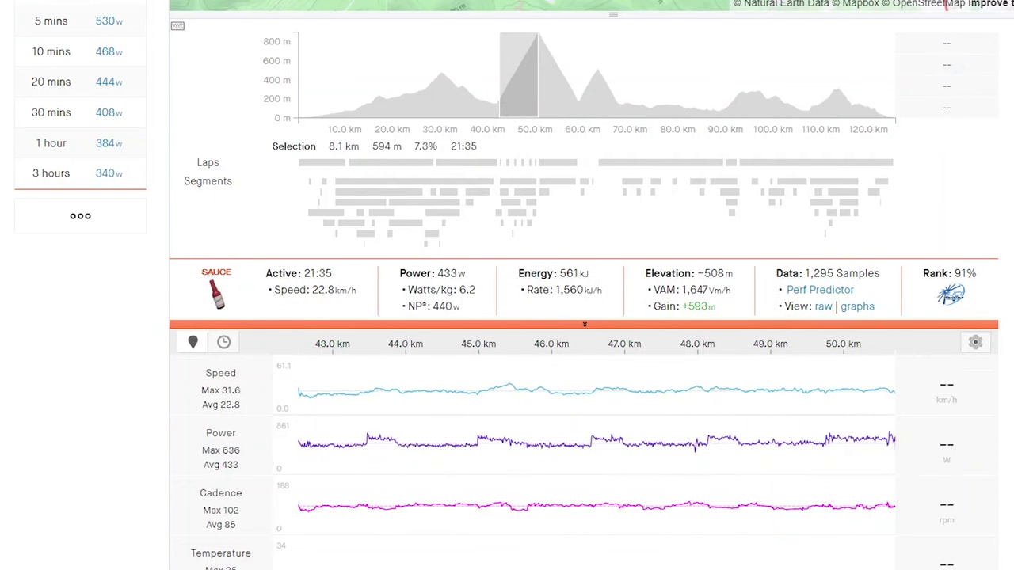
left_click_drag(412, 273, 457, 274)
left_click(353, 284)
mouse_move(504, 174)
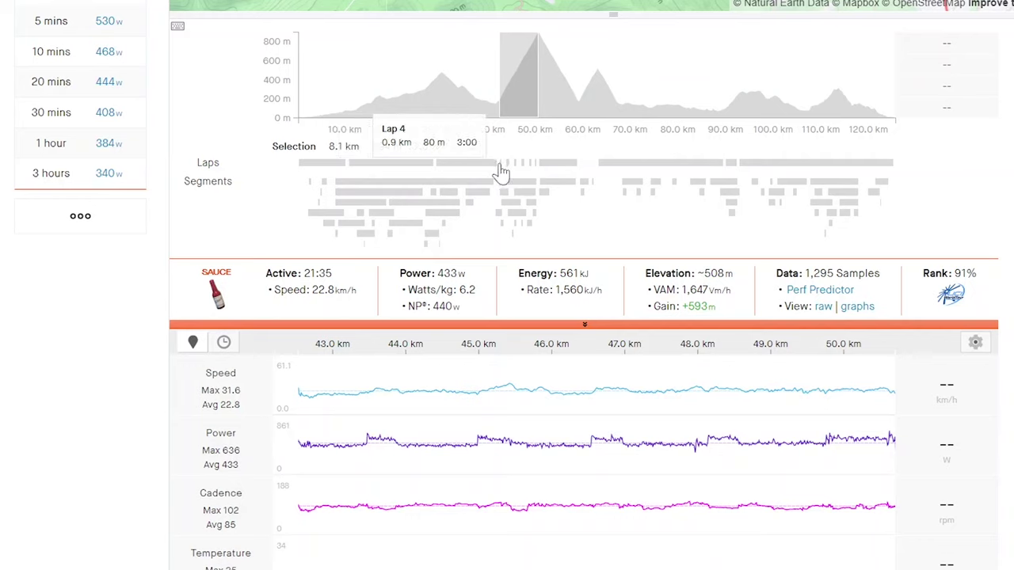
- Step through the short interval Laps 4 to 10, then switch back to Lap 2
left_click(501, 167)
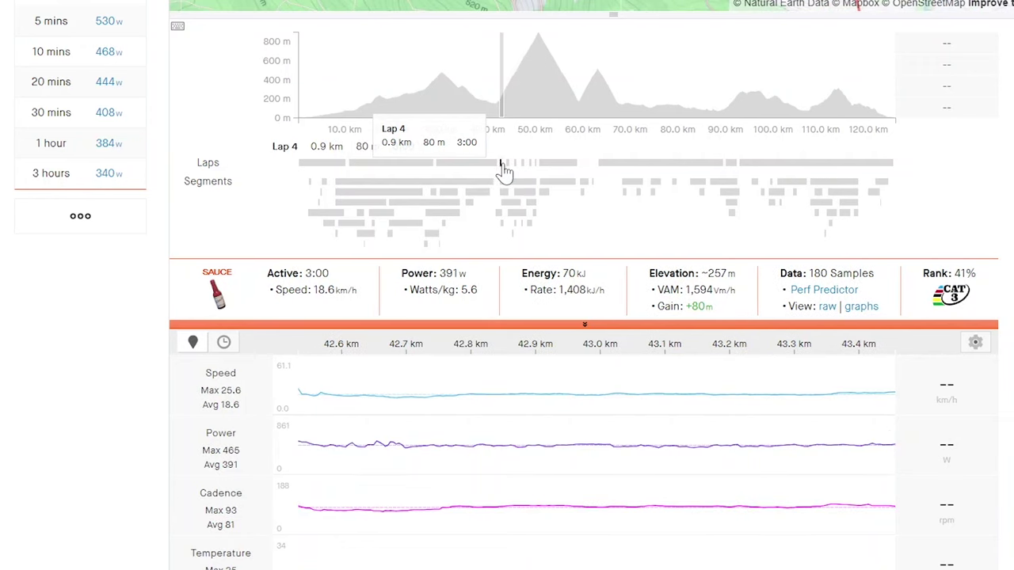
left_click(505, 171)
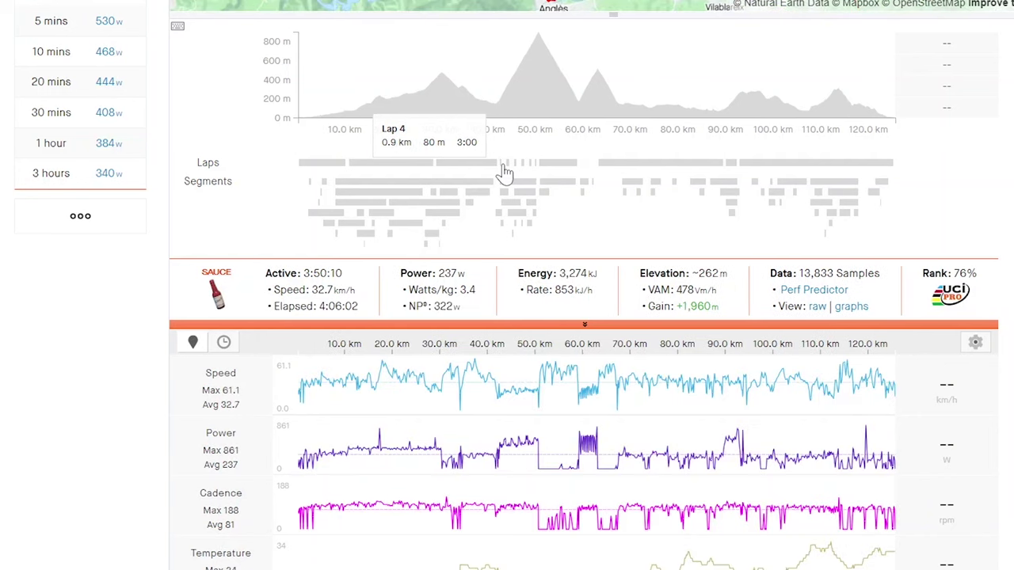
left_click(505, 171)
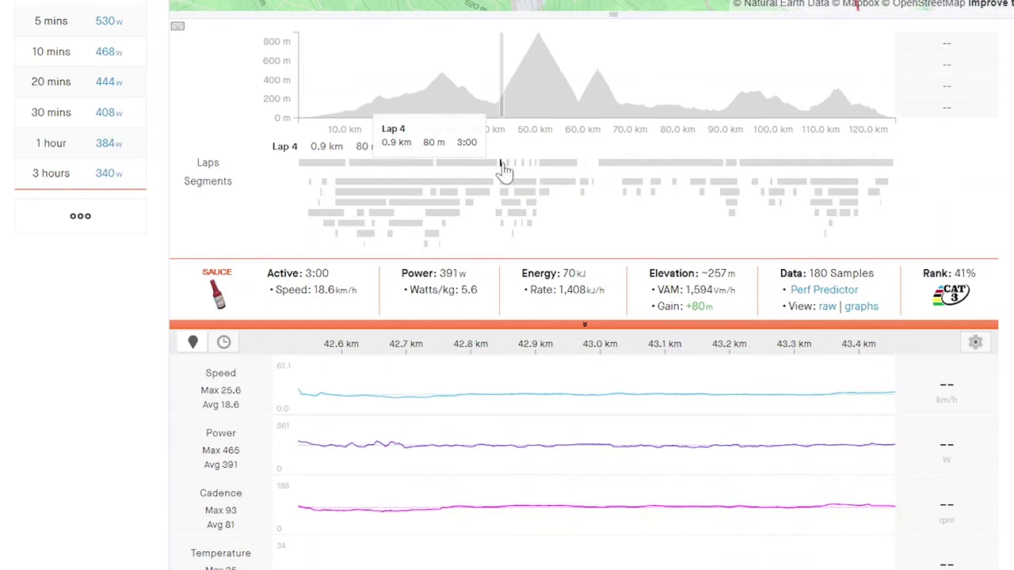
left_click(505, 171)
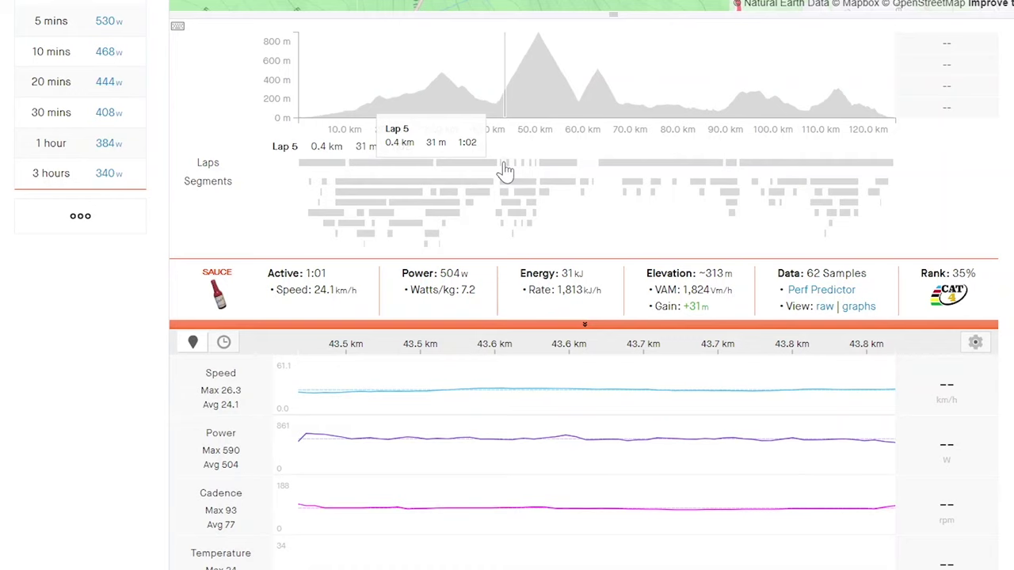
left_click(507, 169)
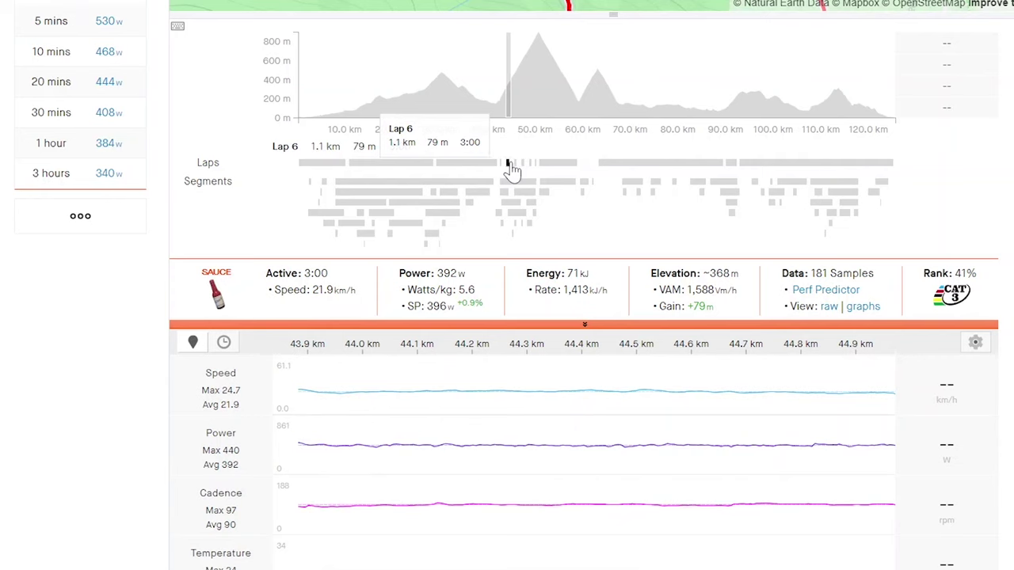
left_click(512, 170)
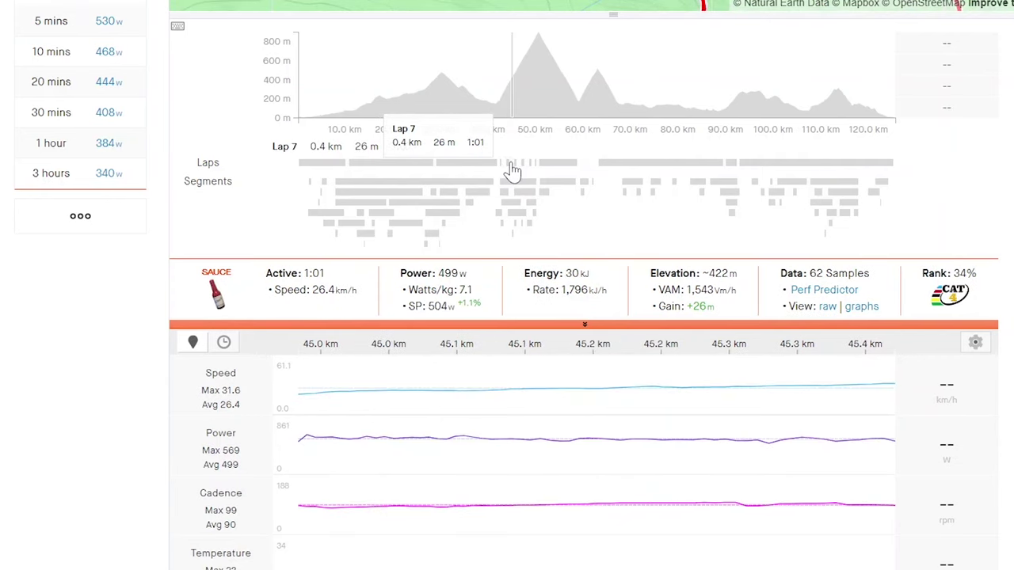
left_click(515, 169)
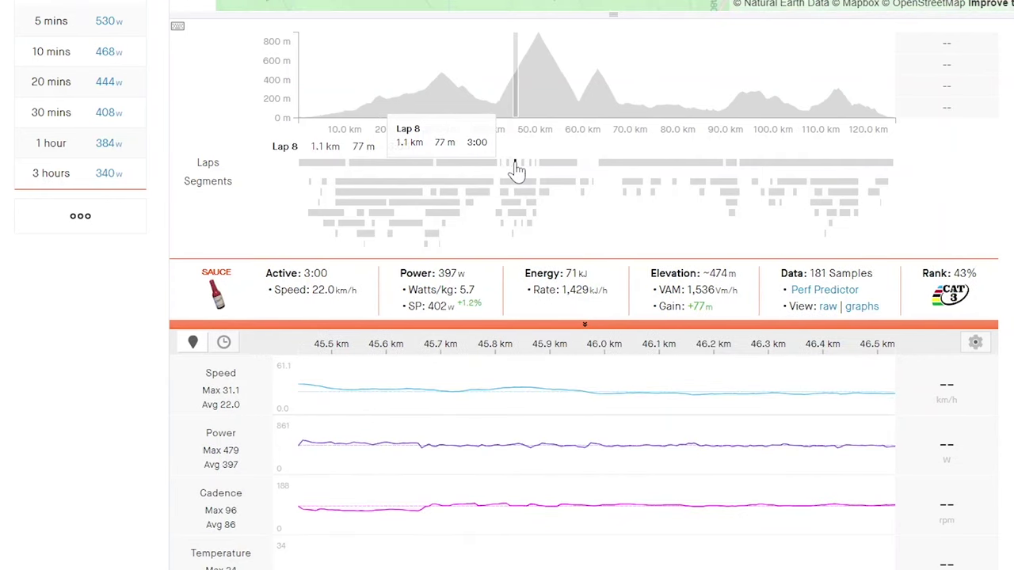
left_click(520, 169)
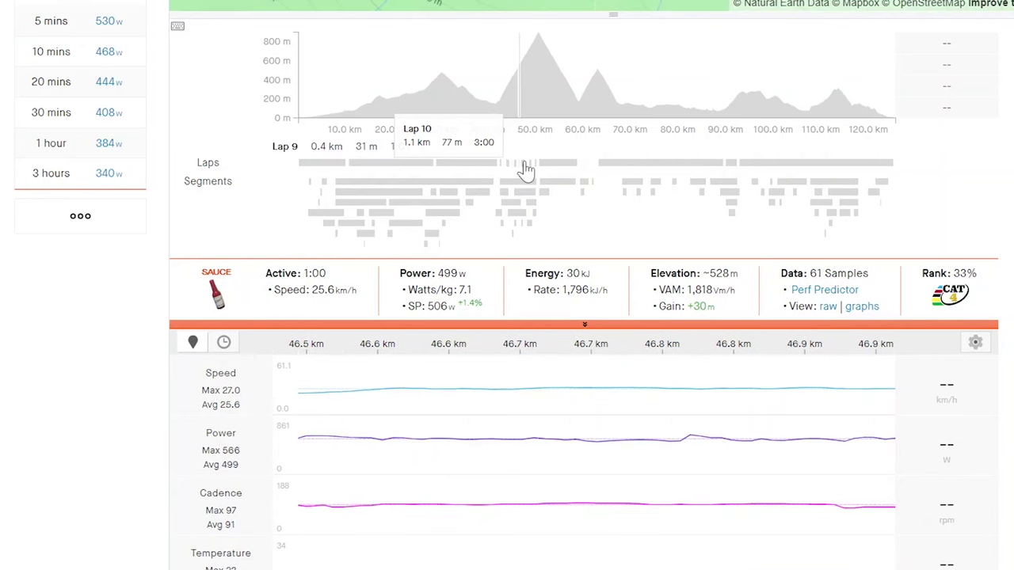
left_click(526, 169)
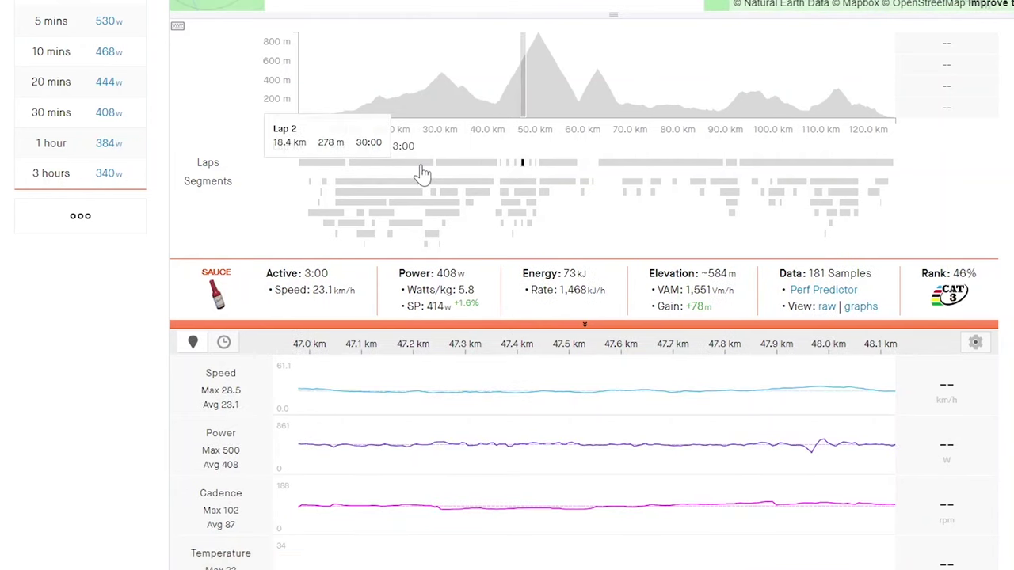
left_click(419, 168)
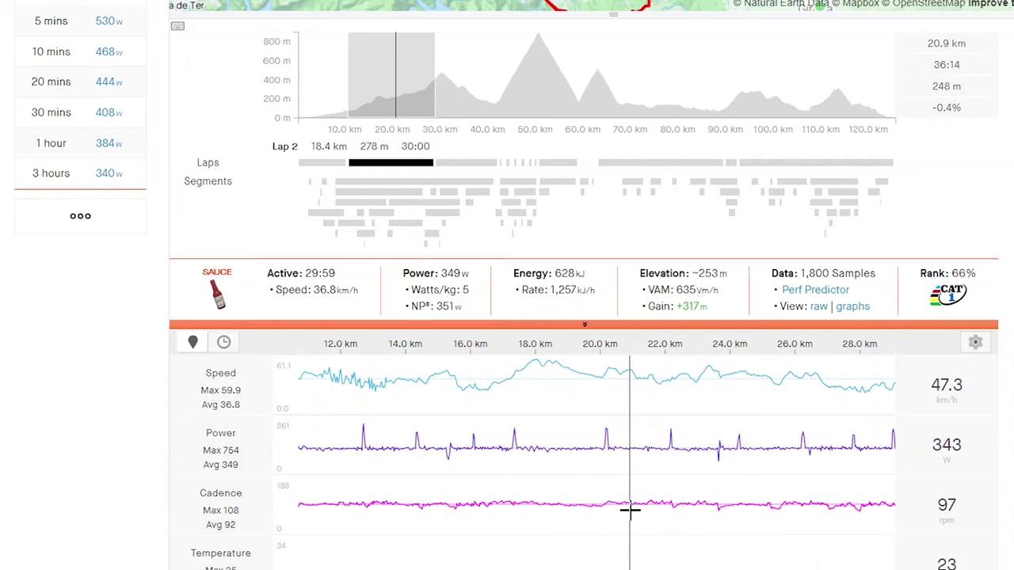
- Select the 59.4–63.1 km effort (3.7 km, 9:48, 450 W) and highlight its 463 W NP
left_click_drag(572, 94, 608, 81)
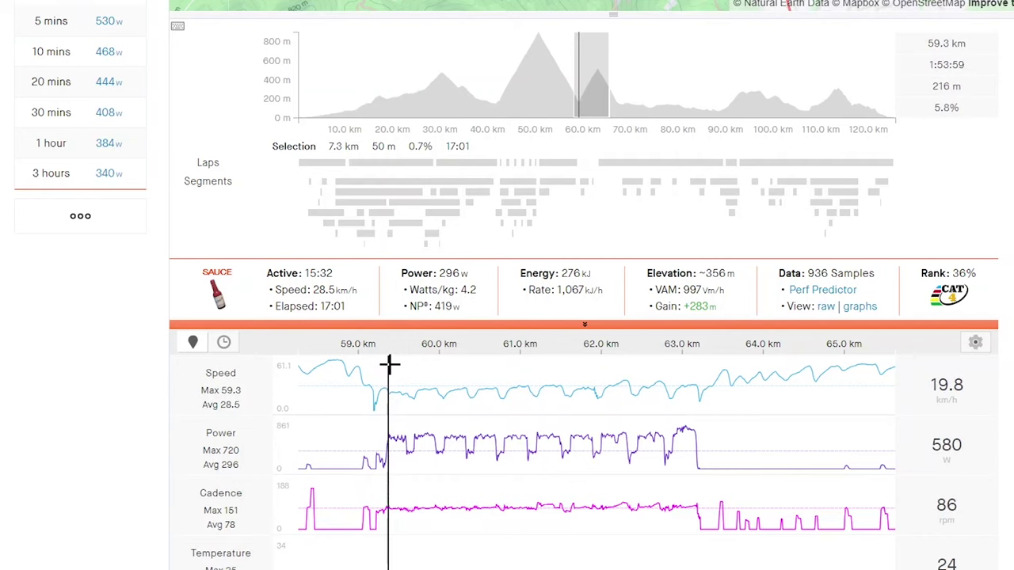
left_click_drag(389, 363, 695, 359)
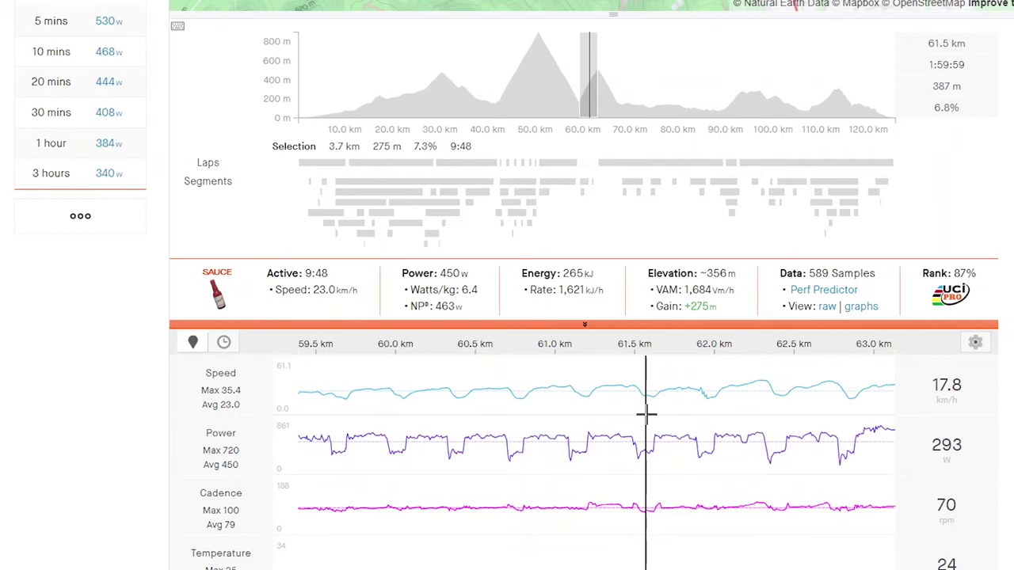
left_click_drag(479, 309, 440, 307)
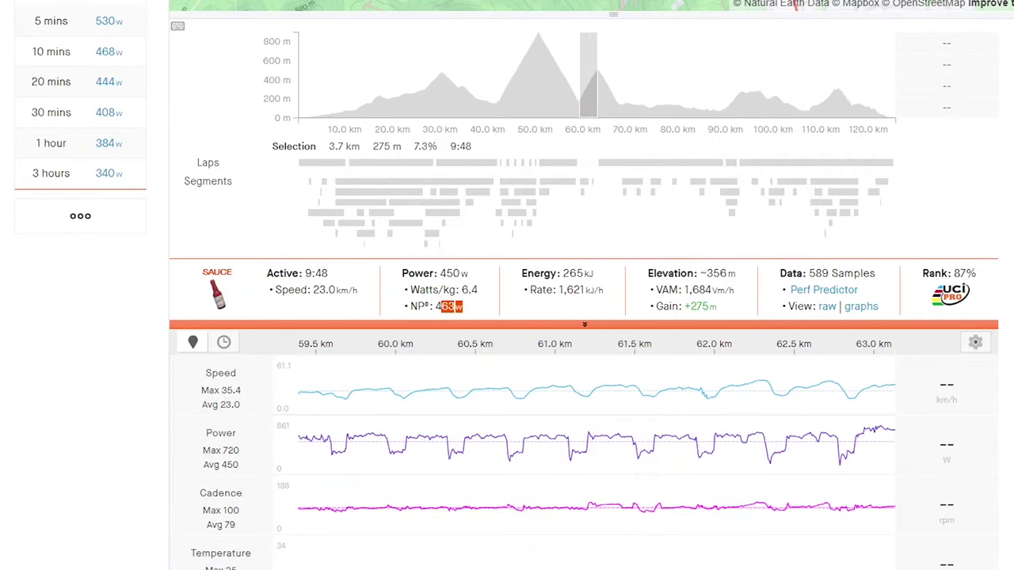
left_click(441, 309)
scroll(1008, 162, "up", 5)
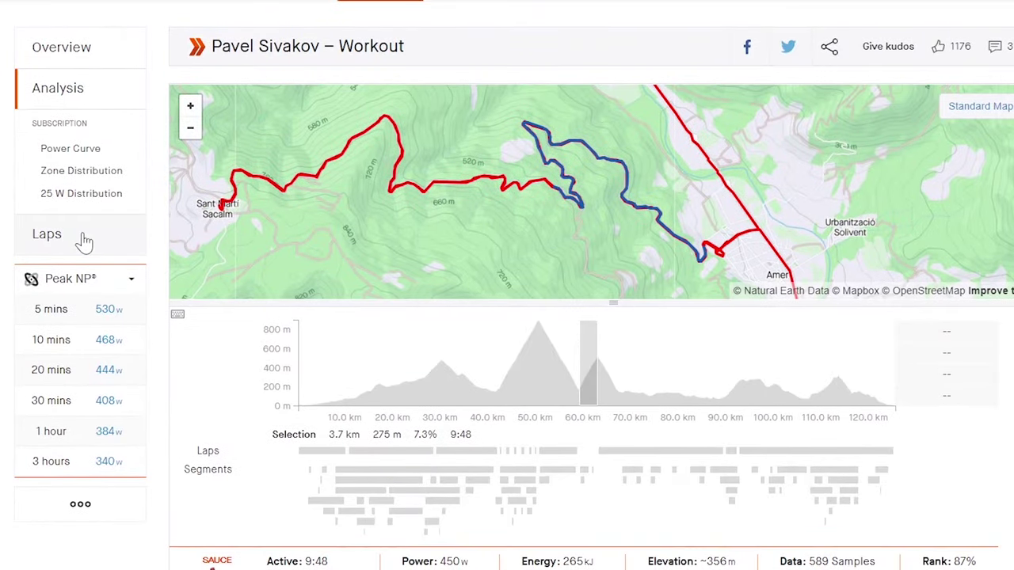
- Open the Laps table and scroll through all 36 laps and back
left_click(78, 236)
scroll(974, 187, "down", 9)
scroll(974, 188, "up", 2)
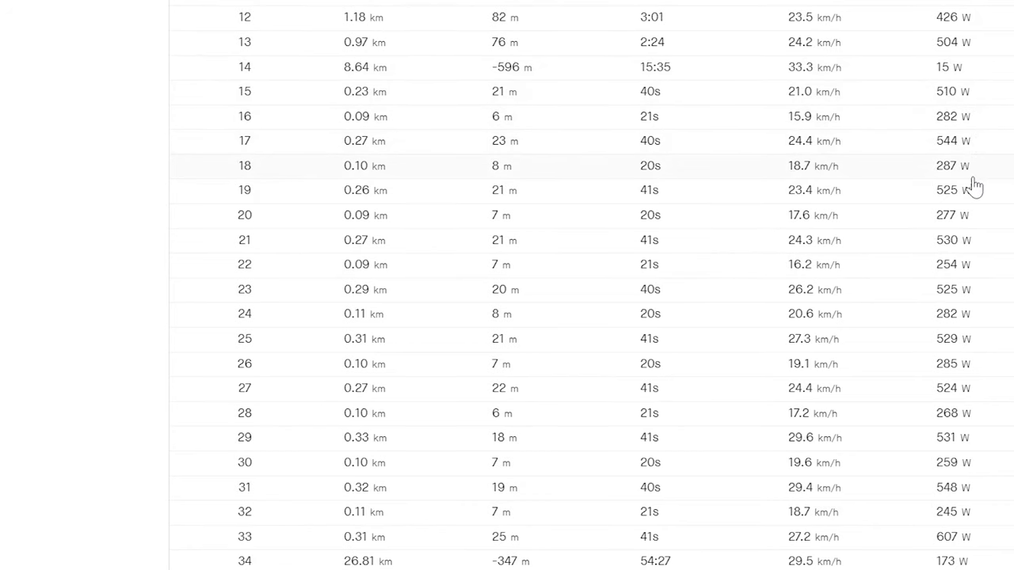
scroll(1006, 214, "down", 2)
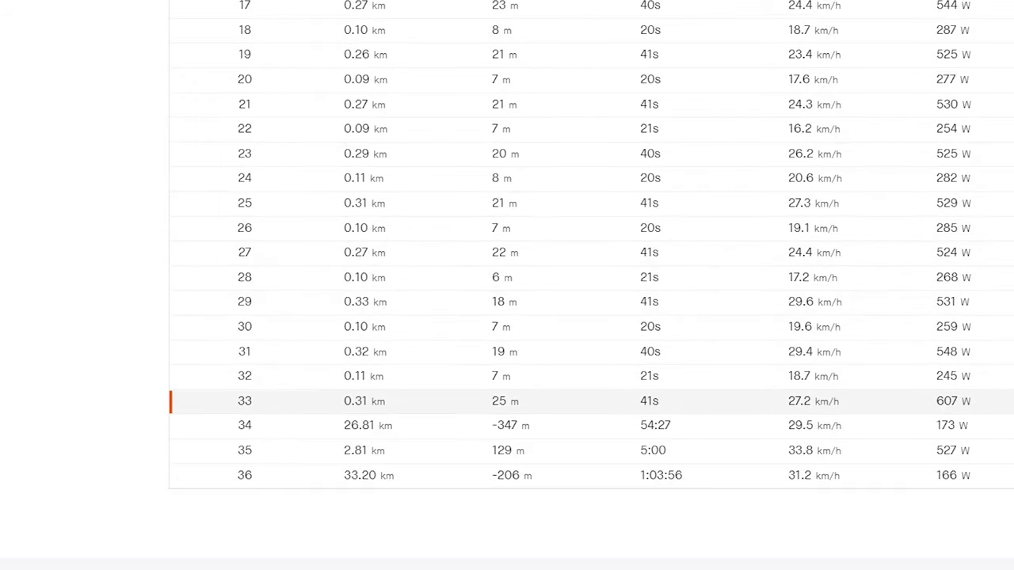
scroll(951, 400, "up", 8)
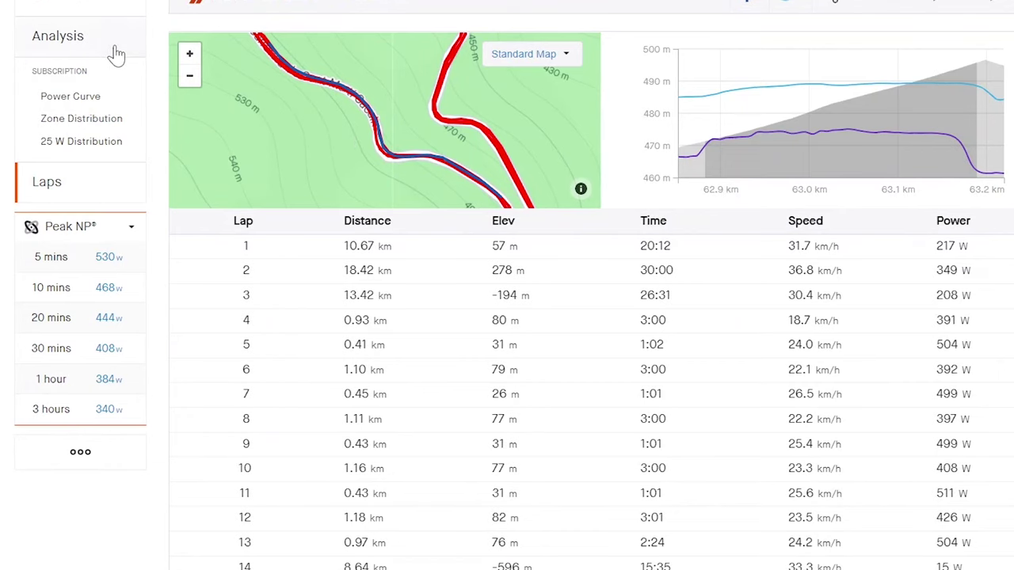
- Zoom the analysis to 50–70 km and select the 60–64 km climb averaging 450 W
left_click(116, 53)
scroll(458, 233, "down", 3)
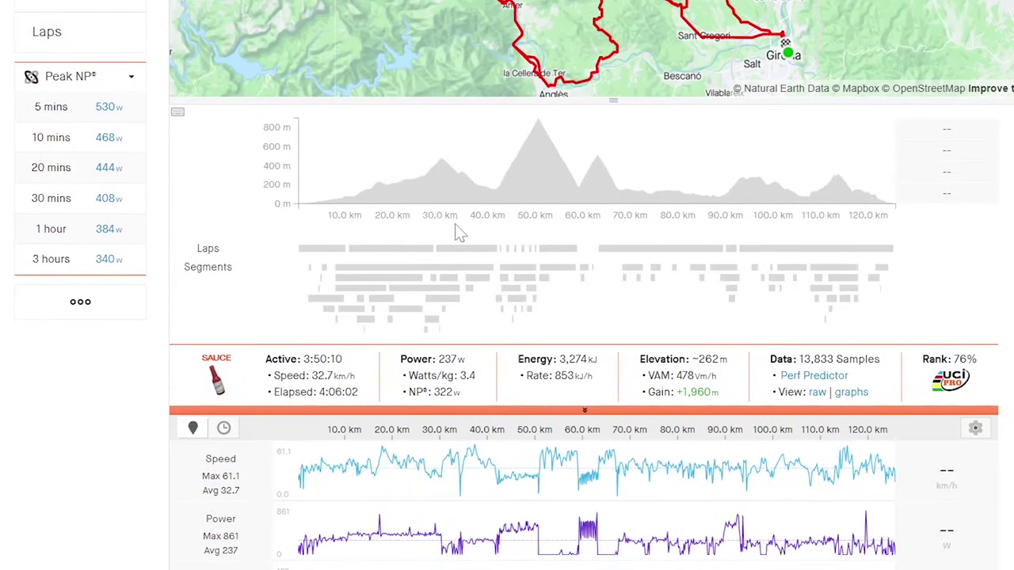
left_click_drag(550, 166, 642, 163)
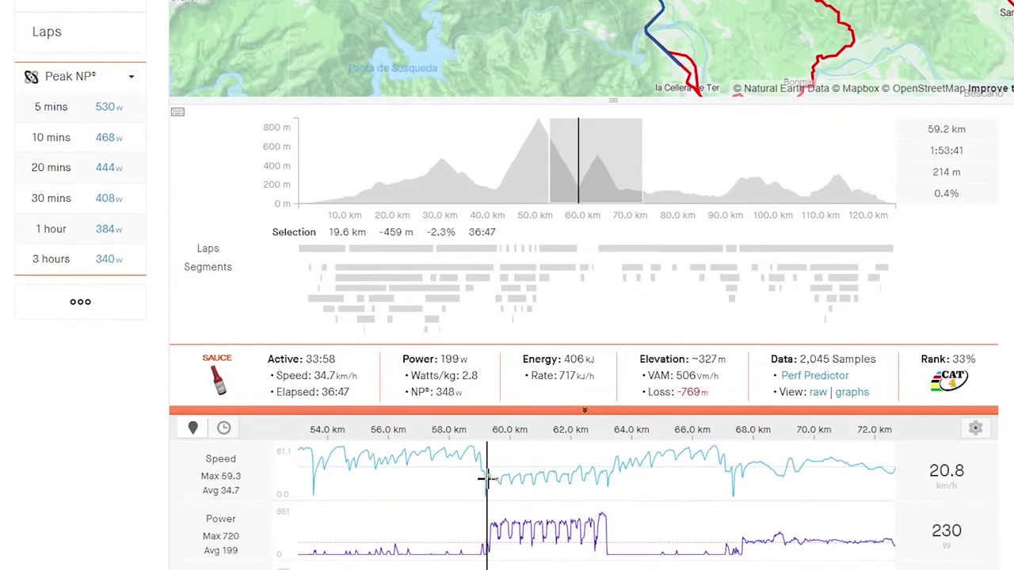
left_click_drag(488, 475, 605, 456)
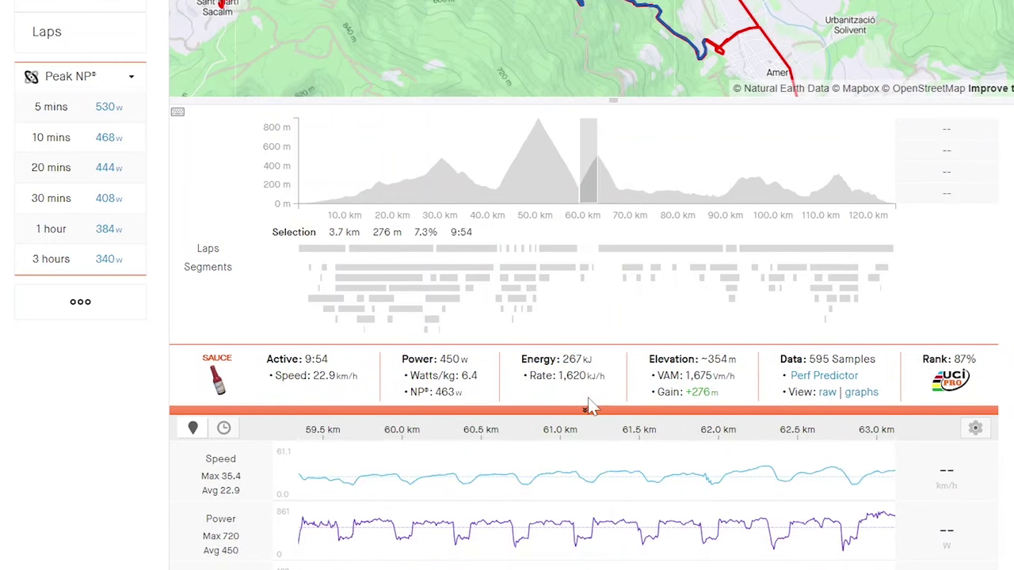
scroll(753, 357, "down", 1)
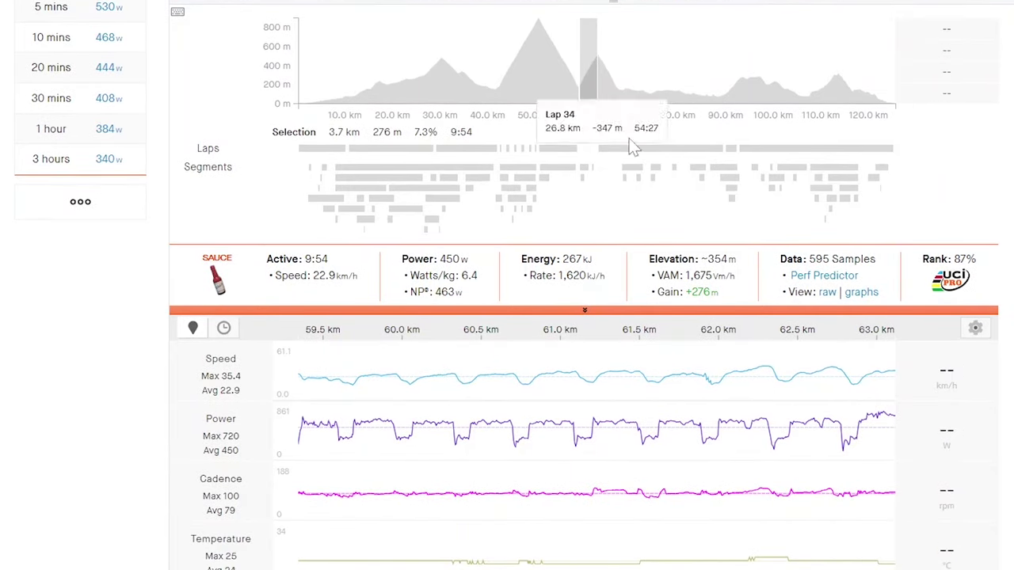
- Check lap 35's 527 W effort, trim it to 2.7 km, compare Les Serres, then clear to whole ride
left_click(736, 156)
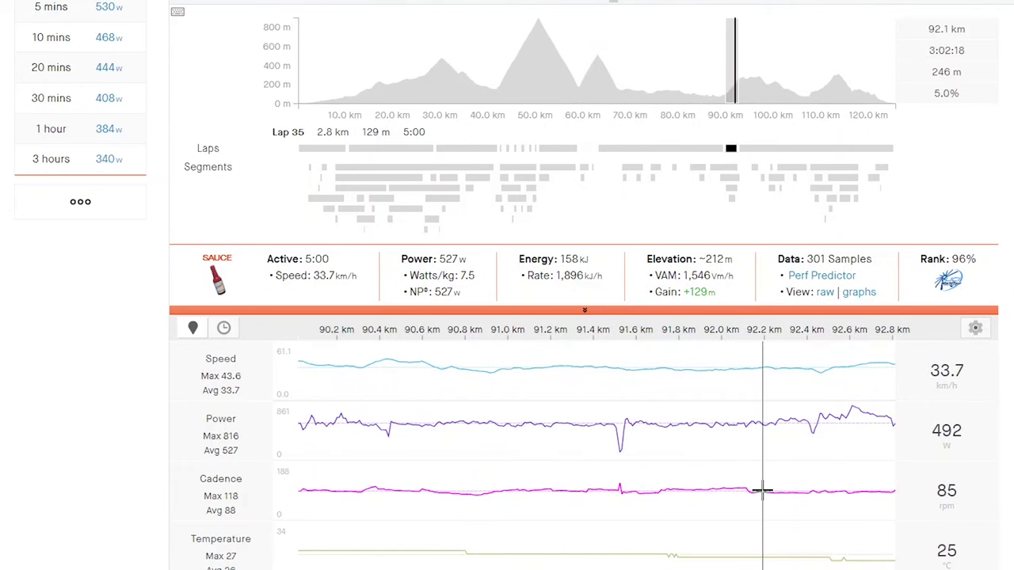
left_click_drag(762, 491, 298, 497)
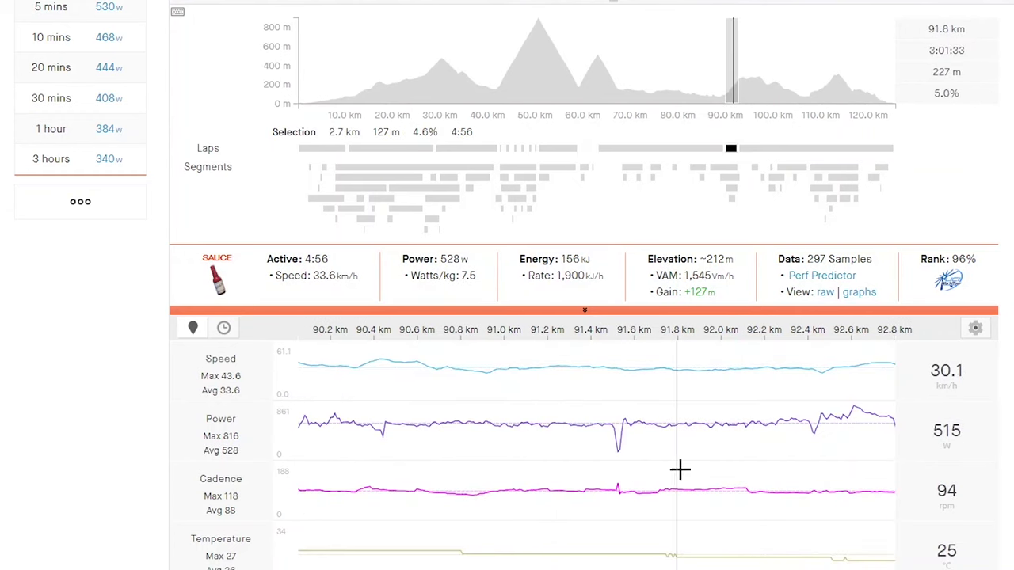
mouse_move(731, 205)
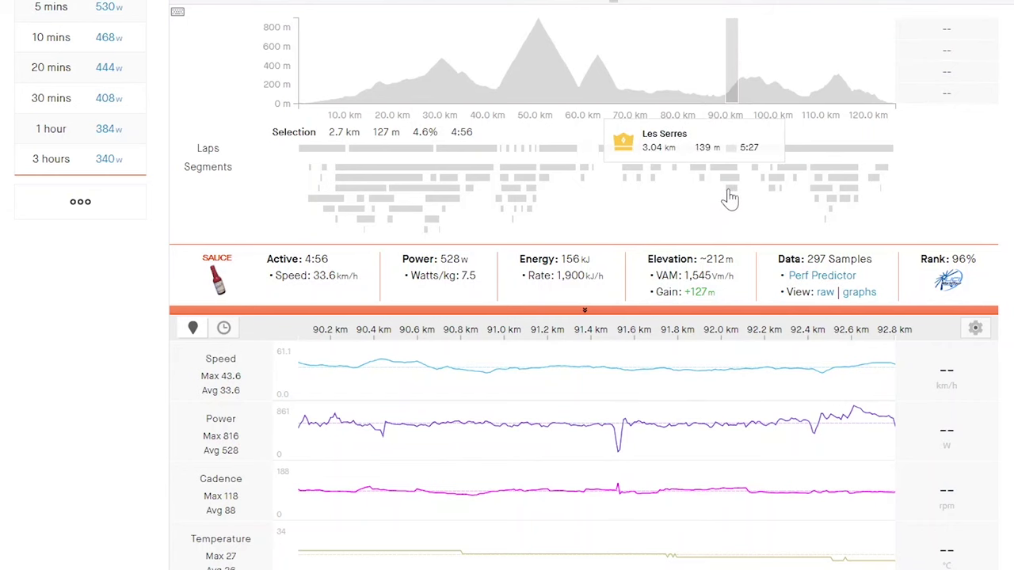
left_click(729, 190)
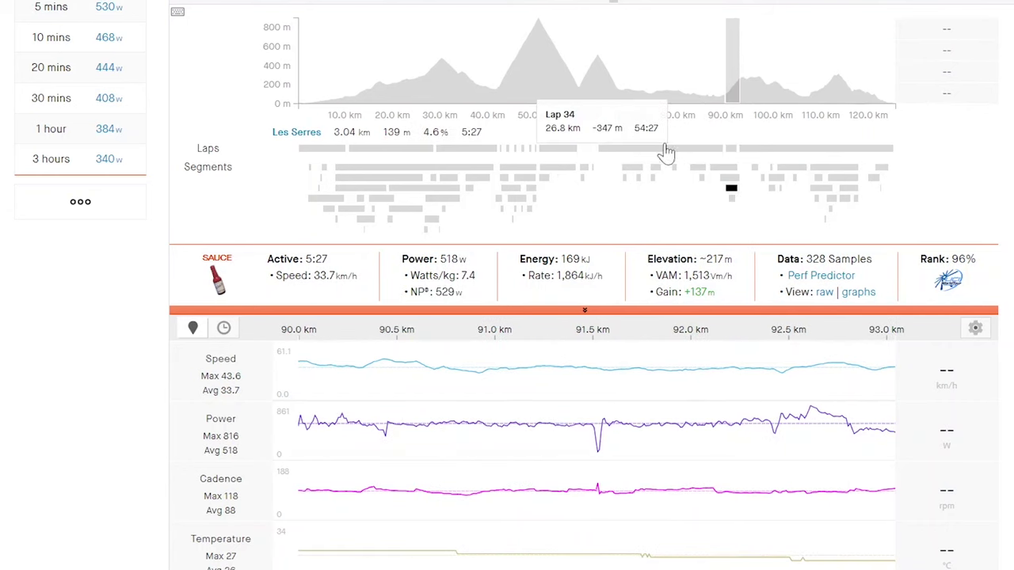
left_click(779, 107)
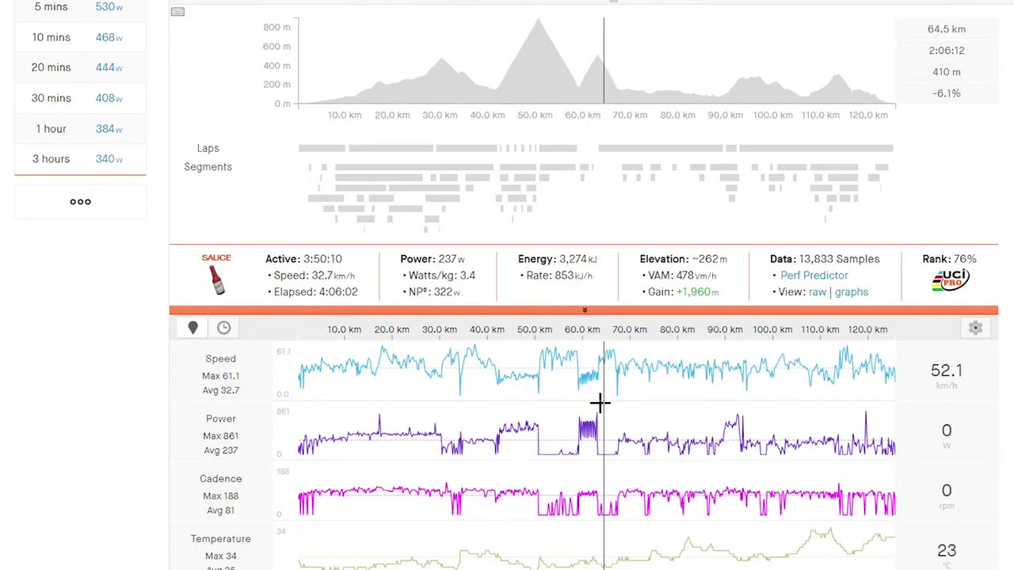
- Zoom to 92–96 km and select the 36-second, 0.3 km sprint at 651 W, 9.3 W/kg
left_click_drag(730, 379, 757, 379)
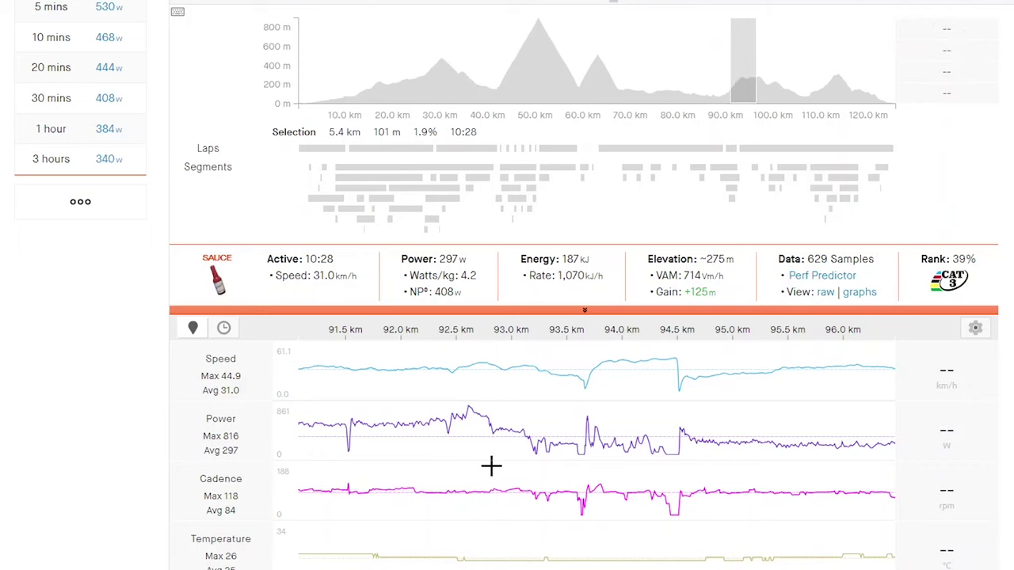
left_click_drag(489, 466, 452, 465)
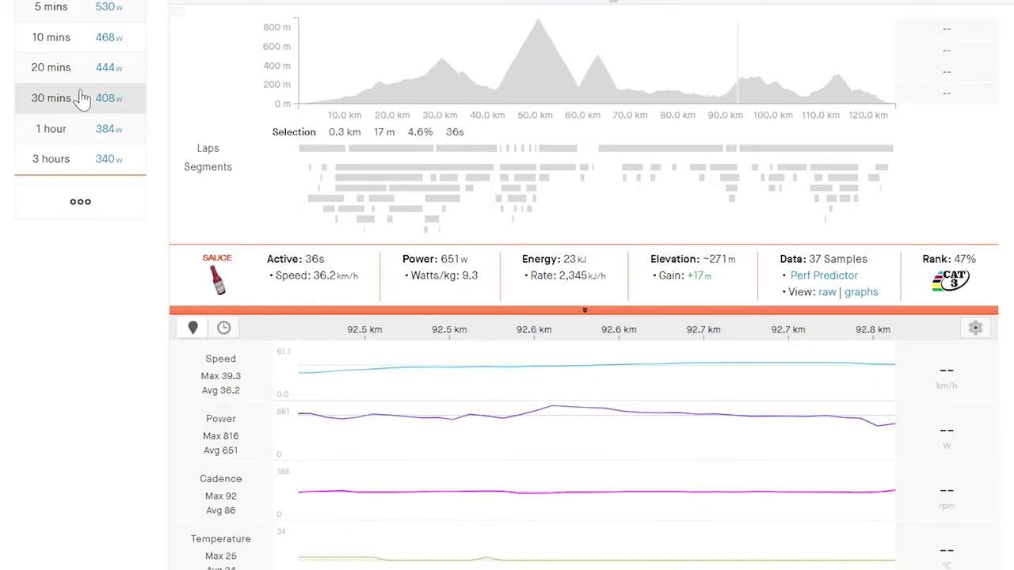
- Apply the best 30-minute and 20-minute (434 W, 6.2 W/kg) Peak NP efforts, then clear the selection
left_click(82, 97)
left_click(355, 455)
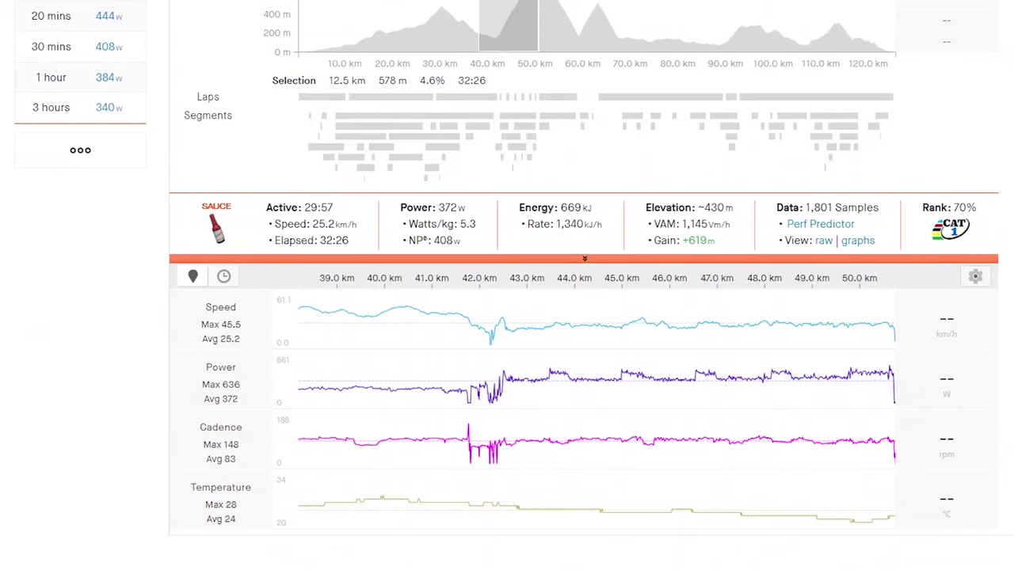
scroll(421, 79, "up", 1)
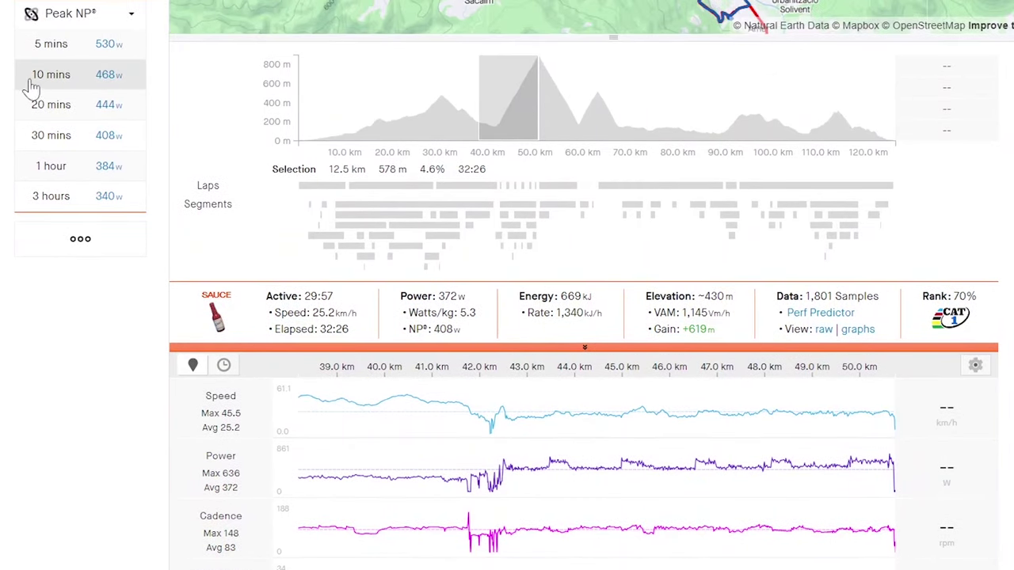
left_click(28, 106)
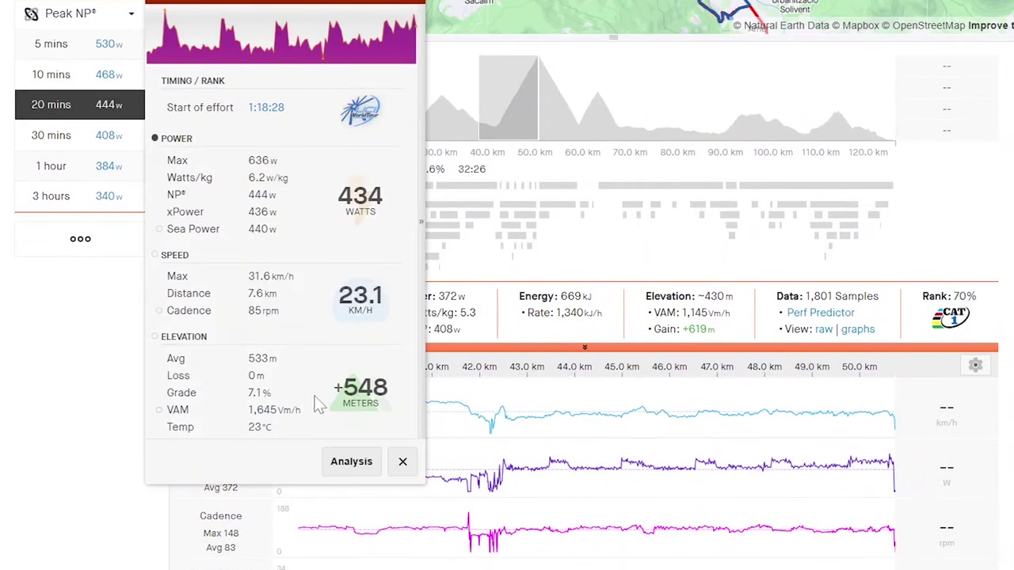
left_click(355, 457)
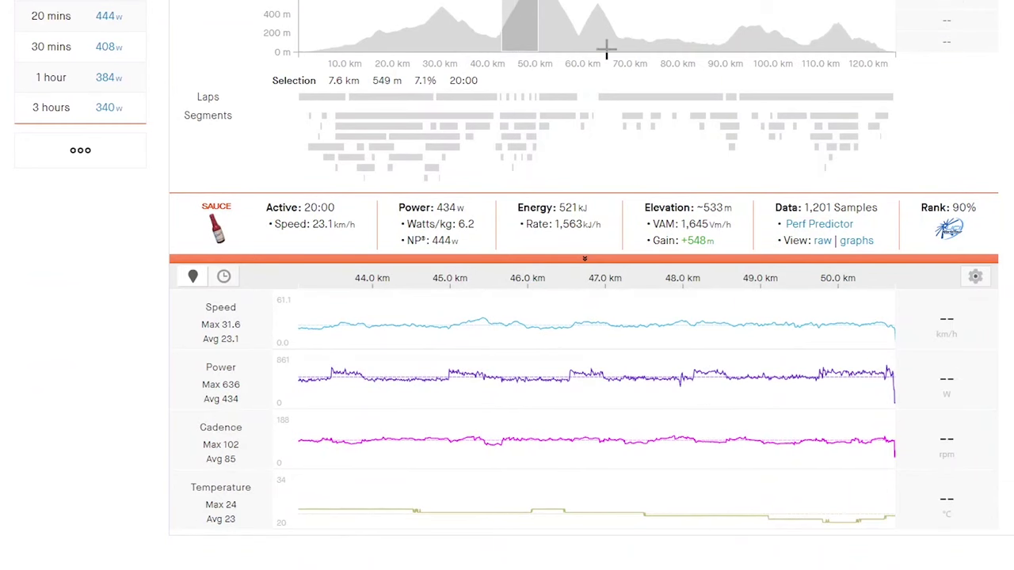
left_click(585, 24)
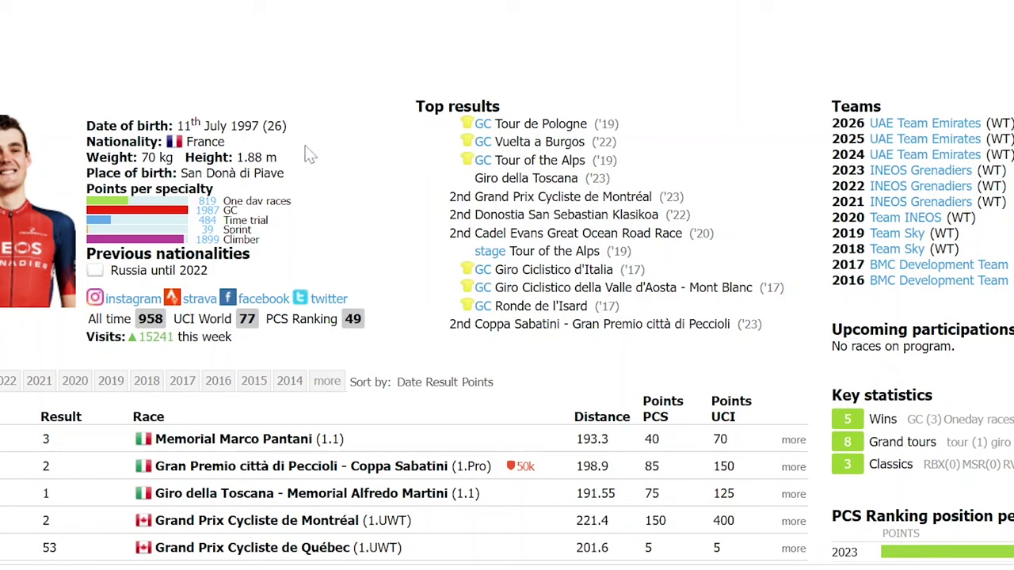
- Scroll the rider's ProCyclingStats page to results showing Deutschland Tour 4th and Bretagne Classic 54th
scroll(860, 59, "up", 4)
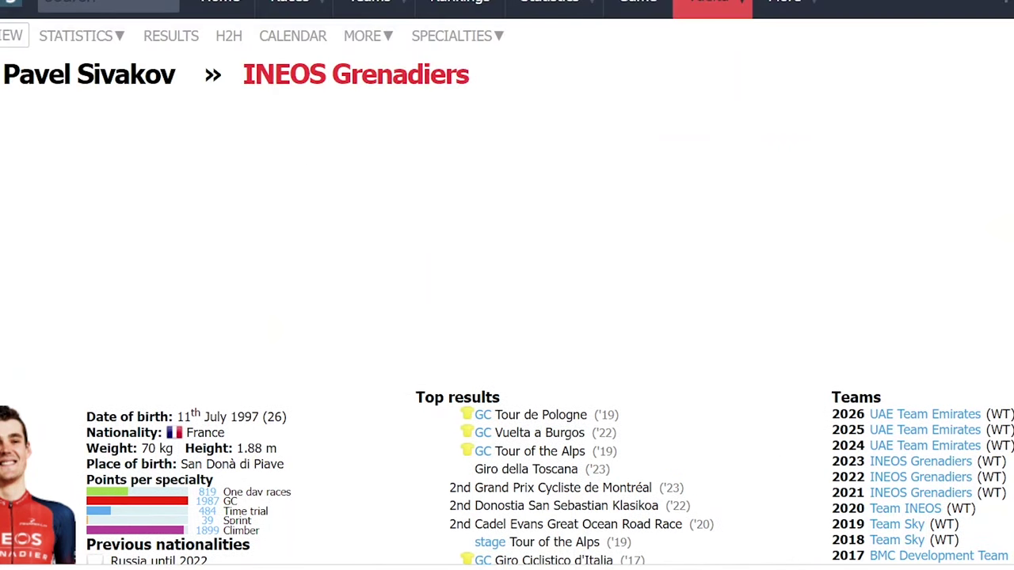
scroll(861, 60, "down", 7)
scroll(860, 59, "down", 1)
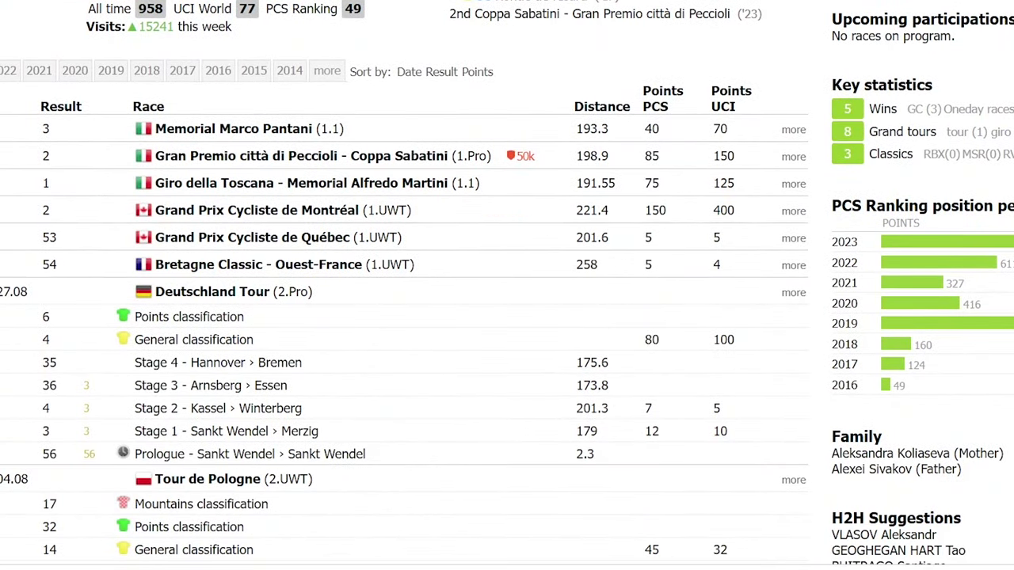